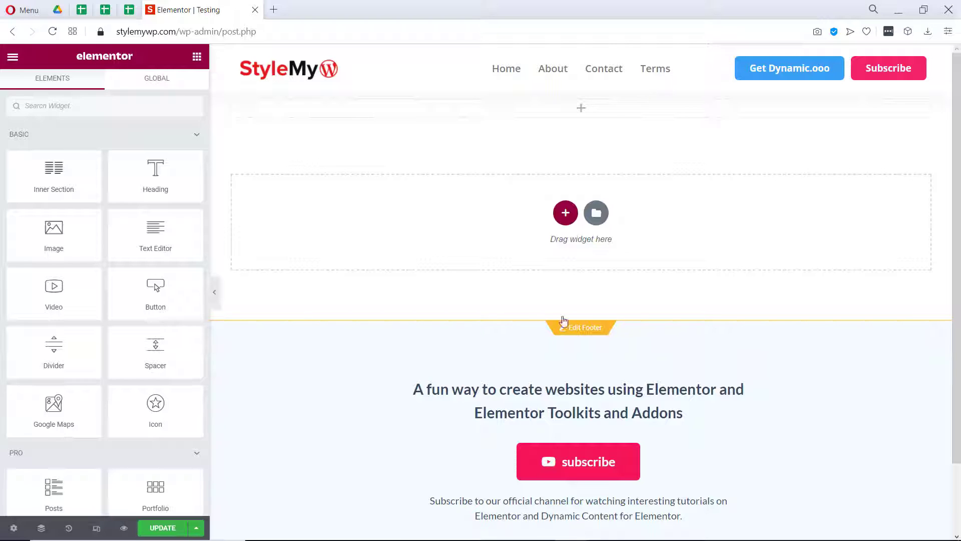
Drop a Form widget onto the page and delete its Email and Message fields
left_click(190, 113)
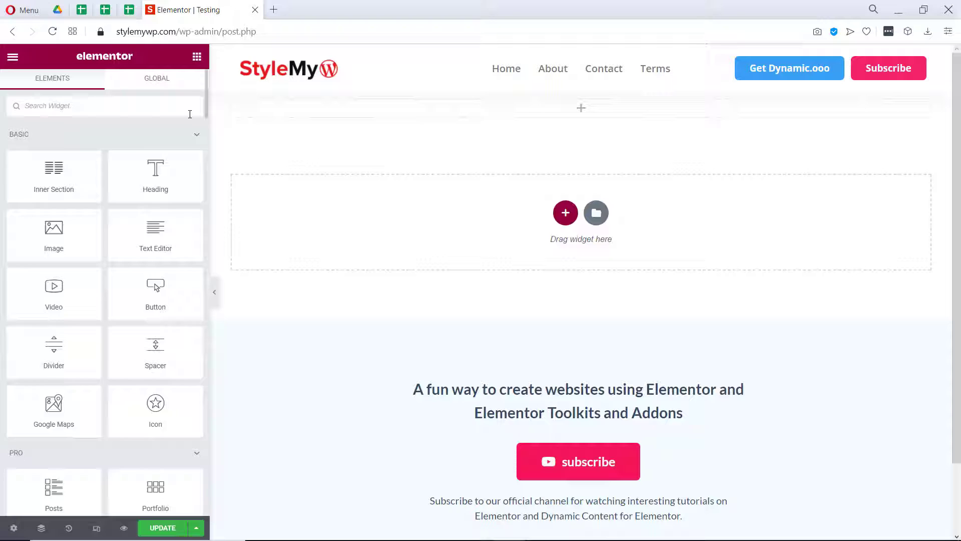
type("form")
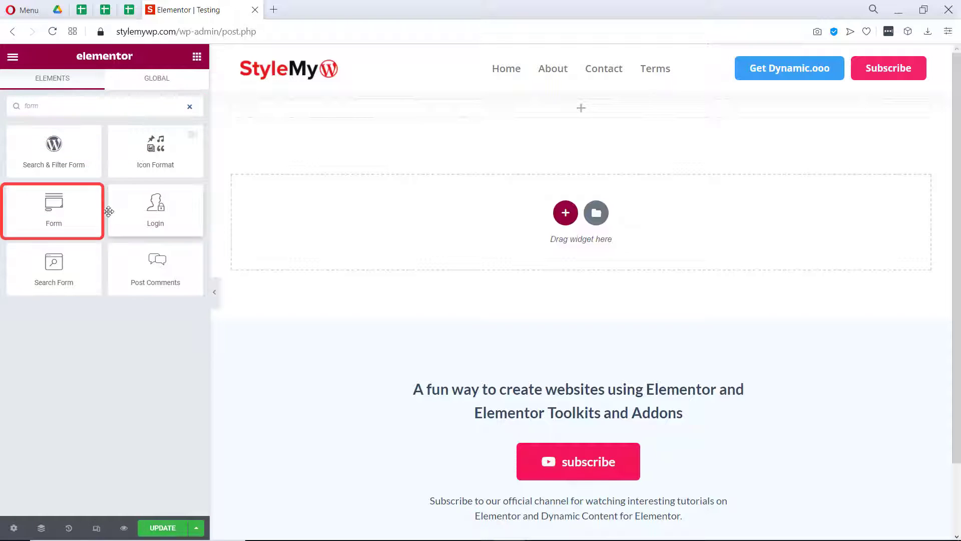
left_click_drag(86, 209, 337, 88)
left_click(184, 228)
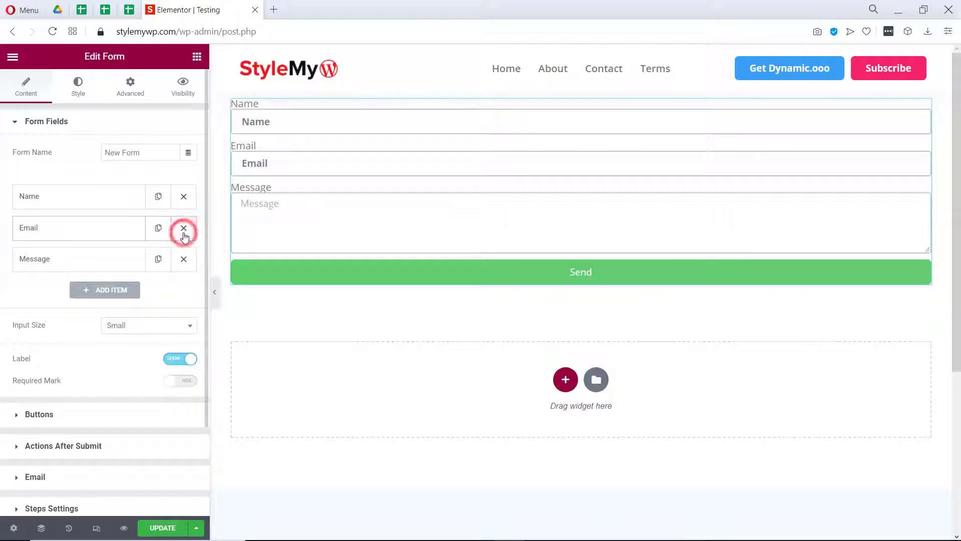
left_click(183, 228)
Change the Name field to a Select type with the field ID 'country'
left_click(66, 194)
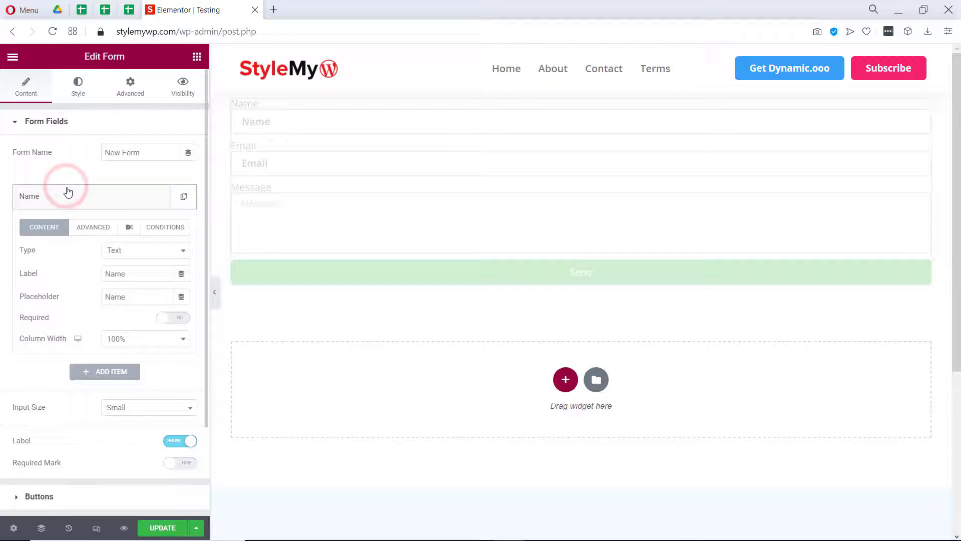
left_click(113, 248)
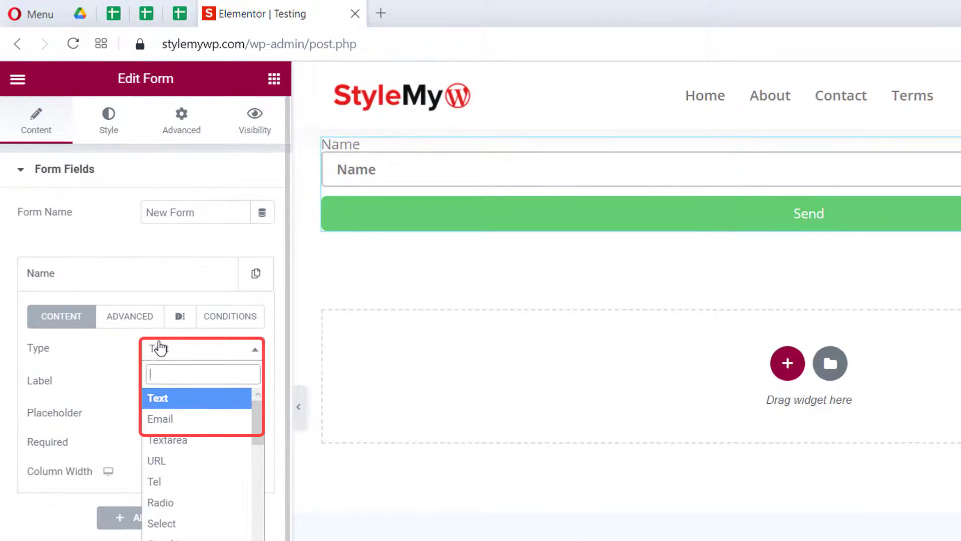
type("sele")
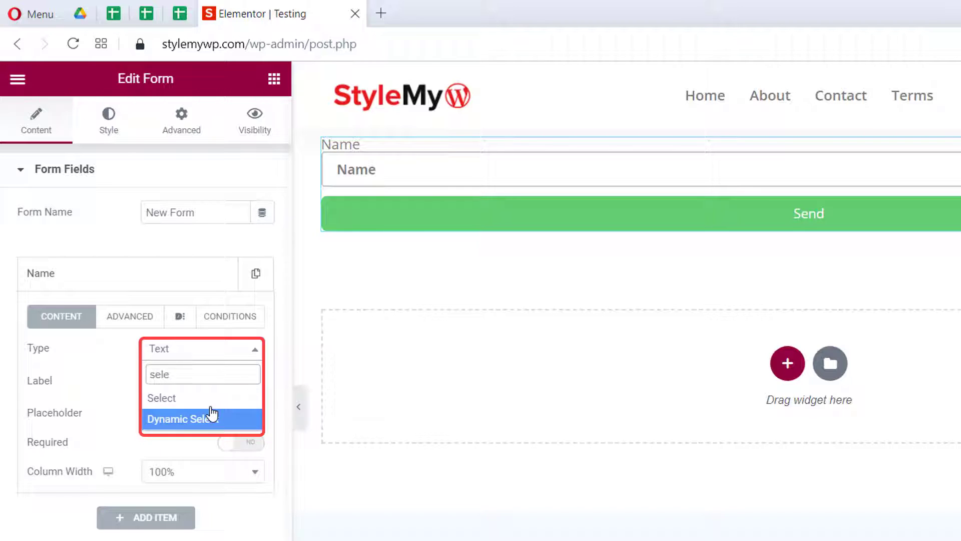
left_click(205, 399)
left_click(150, 321)
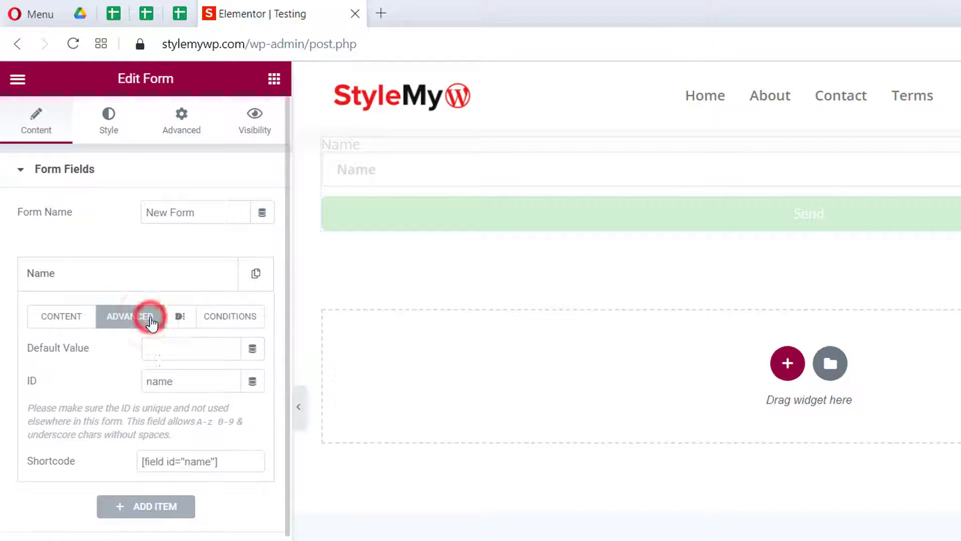
double_click(173, 382)
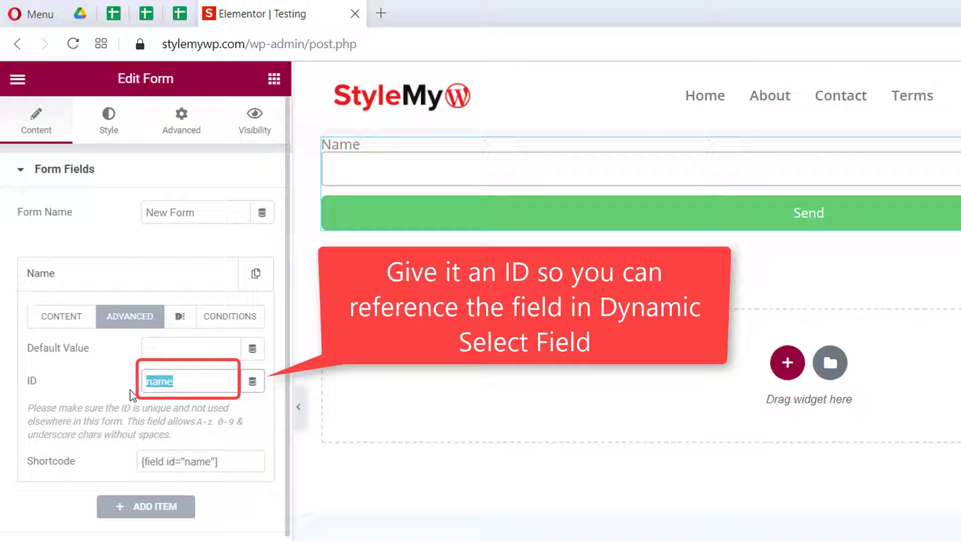
type("country")
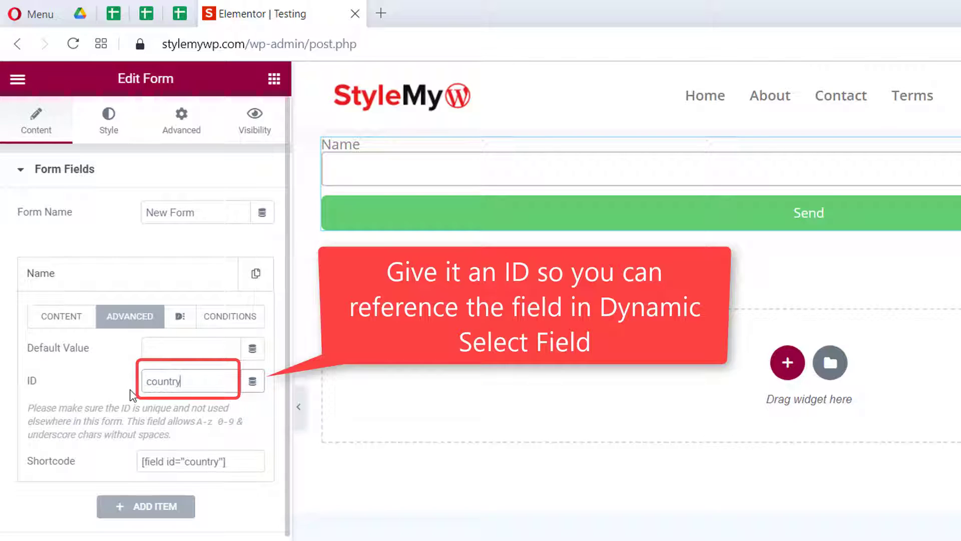
left_click(65, 314)
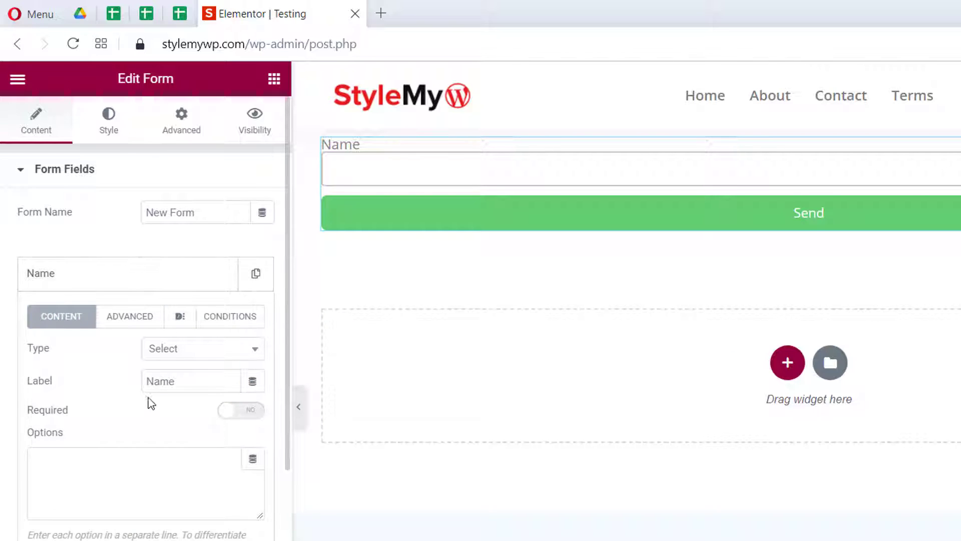
Clear the select field's 'Name' label and set form labels to Hide
double_click(202, 379)
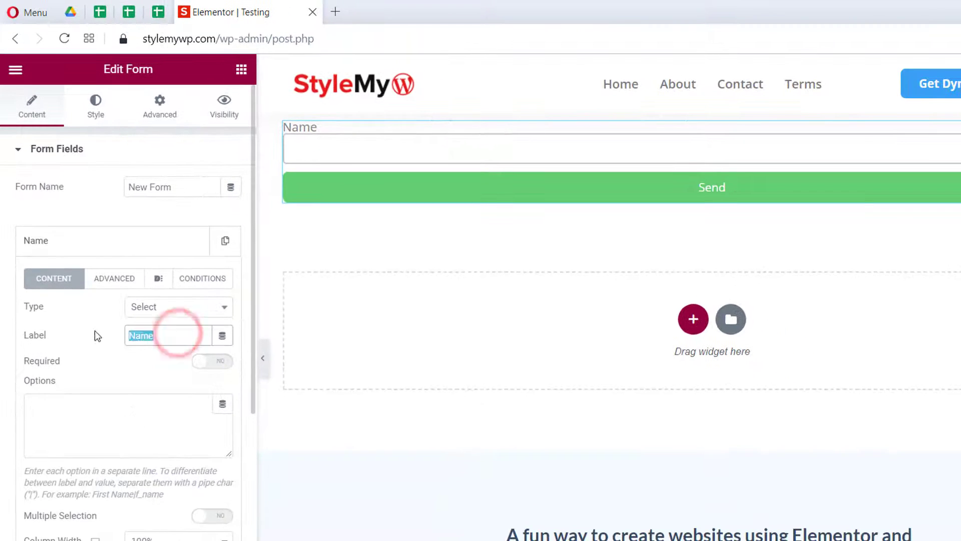
key("BackSpace")
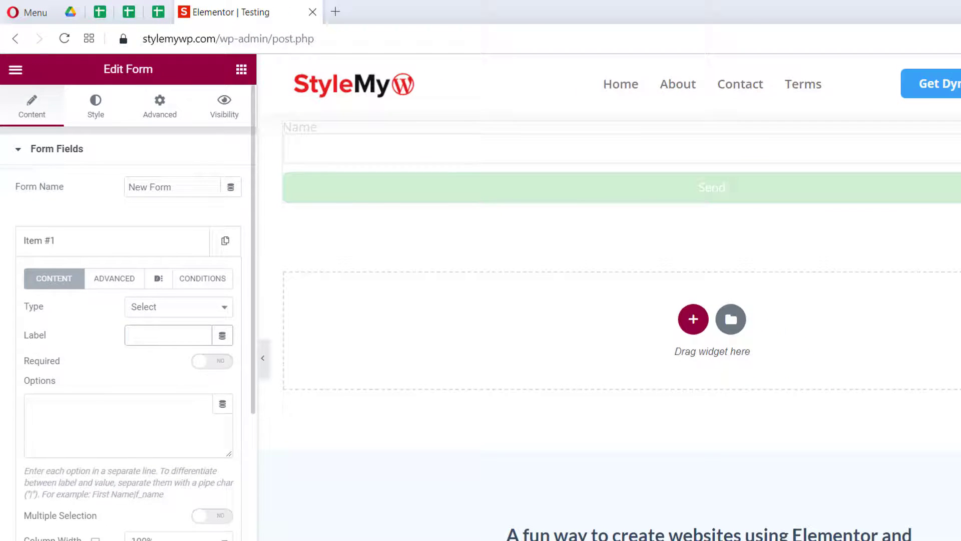
scroll(98, 335, "down", 5)
left_click(220, 379)
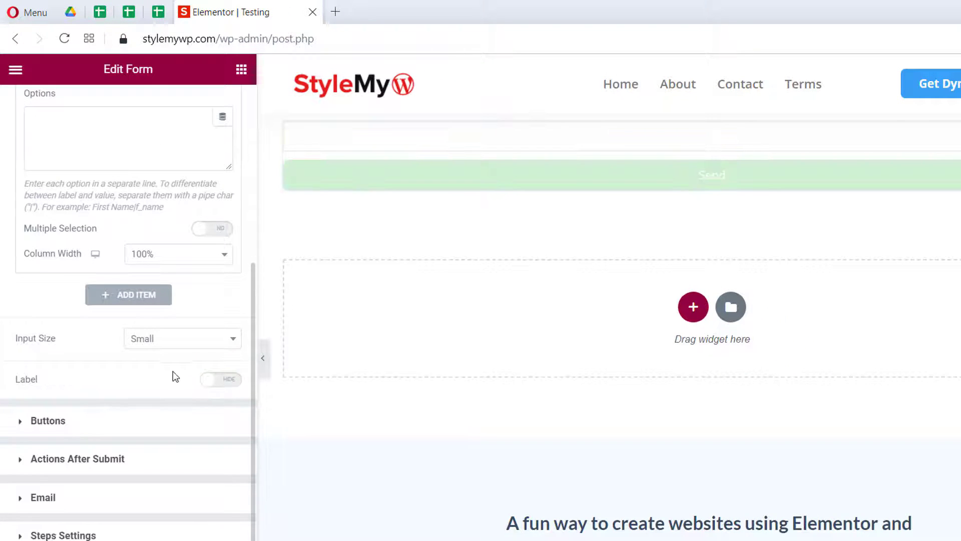
scroll(173, 376, "up", 6)
Enter India, Italy and Australia as the select options, one per line
left_click(140, 421)
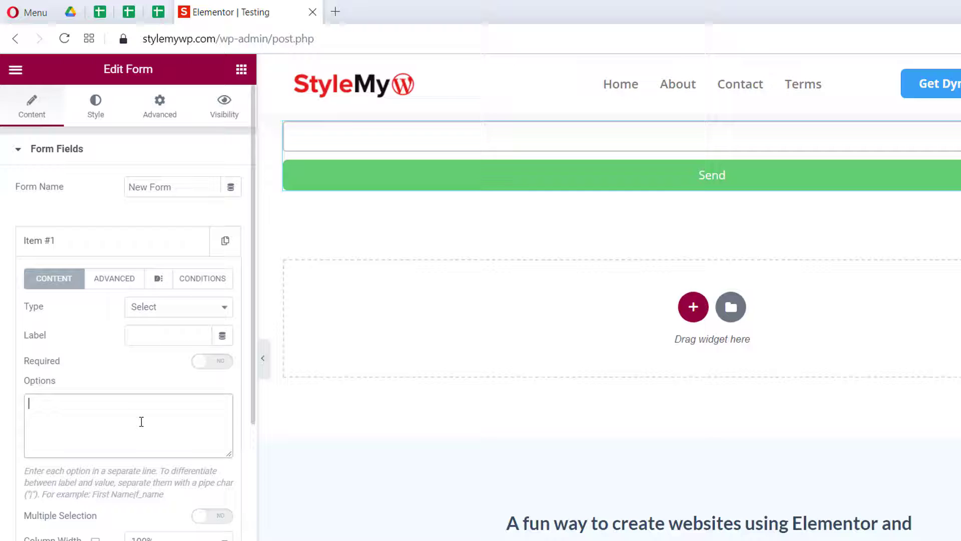
type("India")
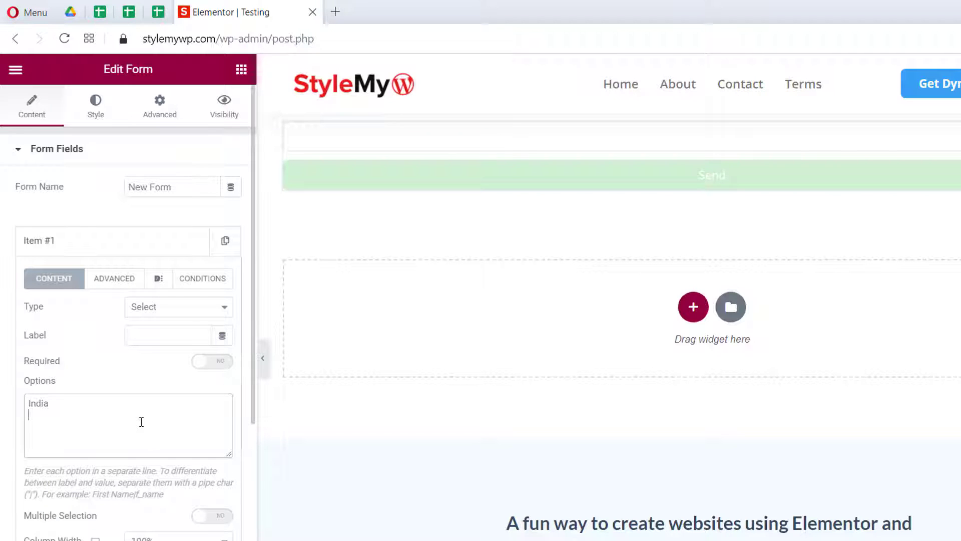
key("Return")
type("Italy ")
type("Australia")
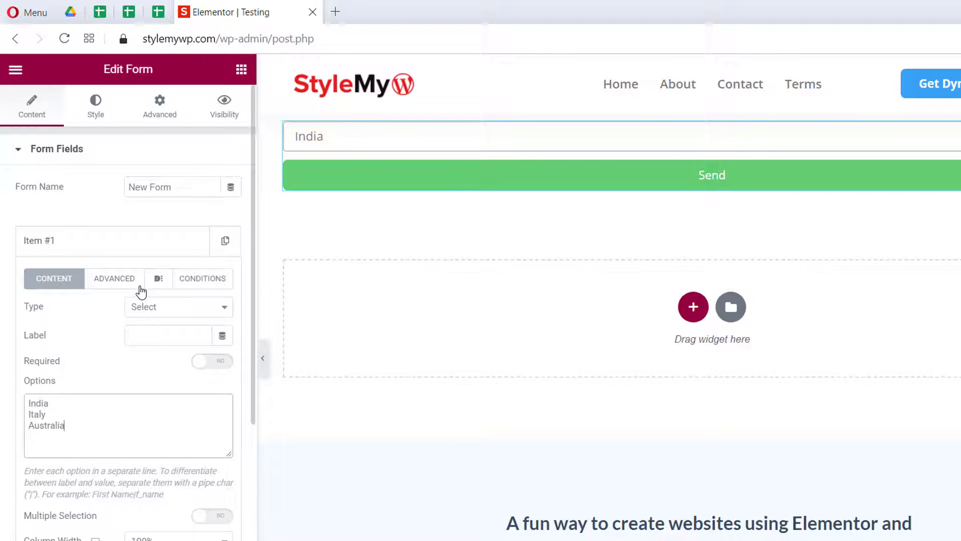
left_click(104, 244)
Add a second form field and set its type to Dynamic Select
left_click(119, 278)
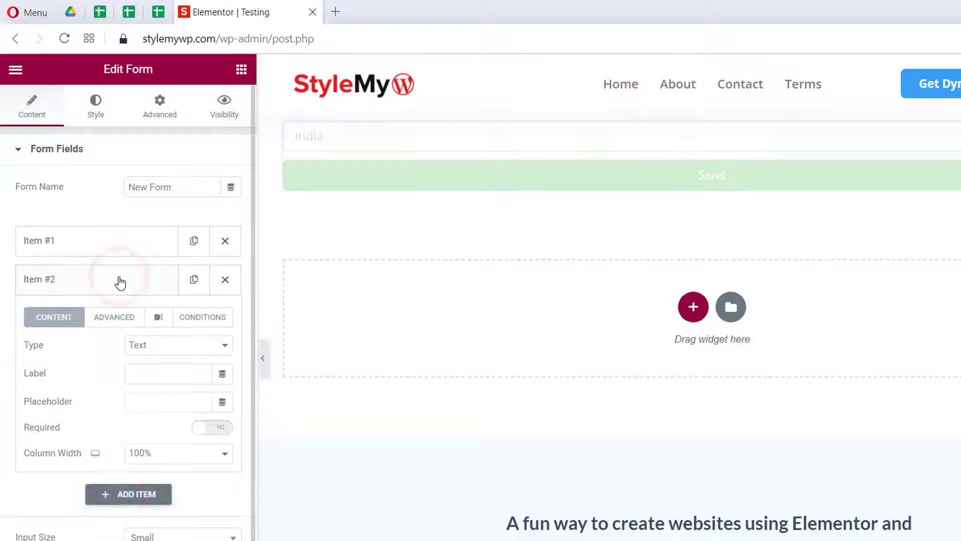
left_click(154, 347)
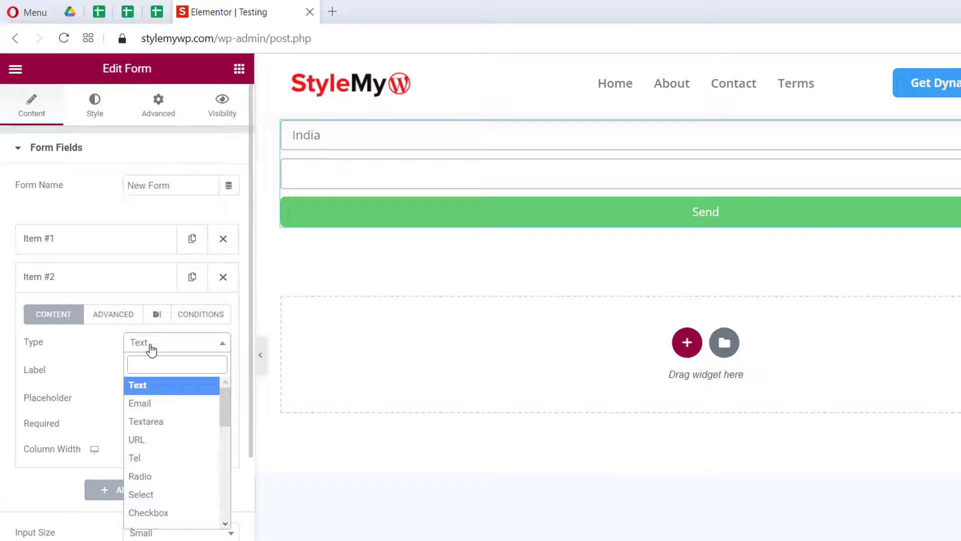
type("dyn")
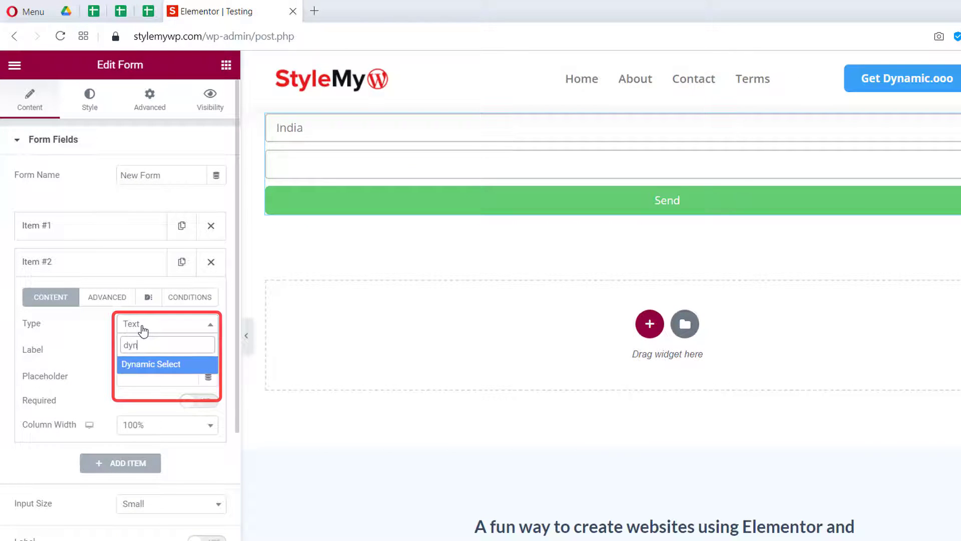
key("Return")
left_click(101, 405)
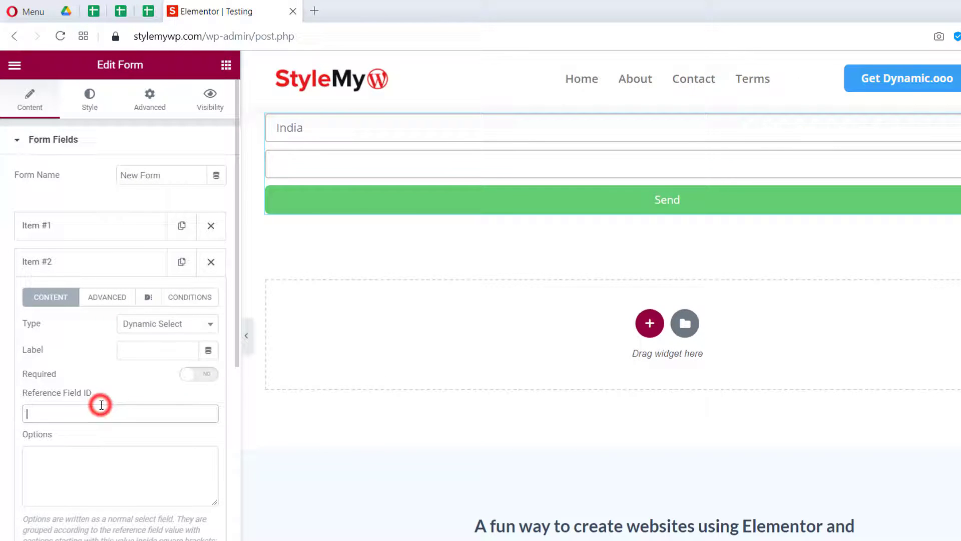
Copy the first field's ID 'country' into the second field's Reference Field ID
left_click(100, 225)
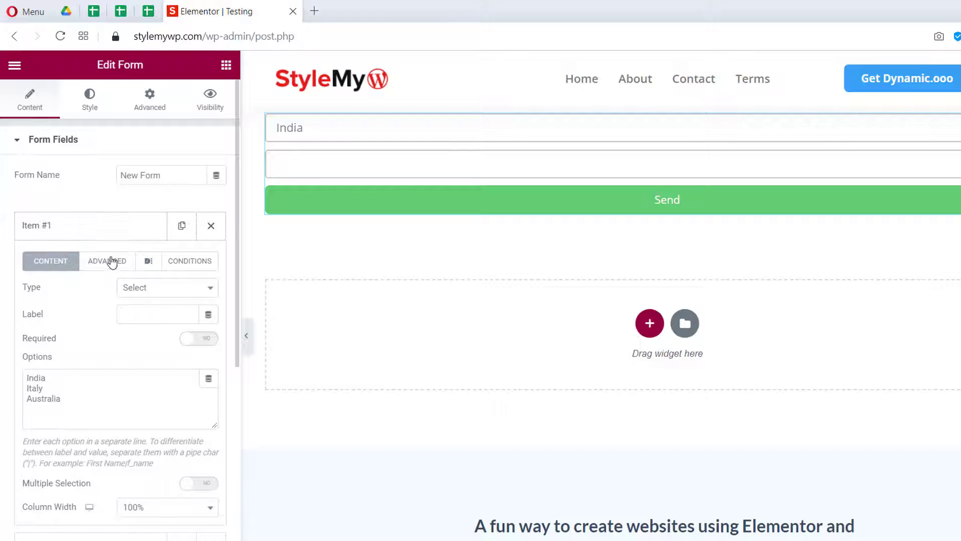
left_click(111, 260)
double_click(140, 315)
key("ctrl+c")
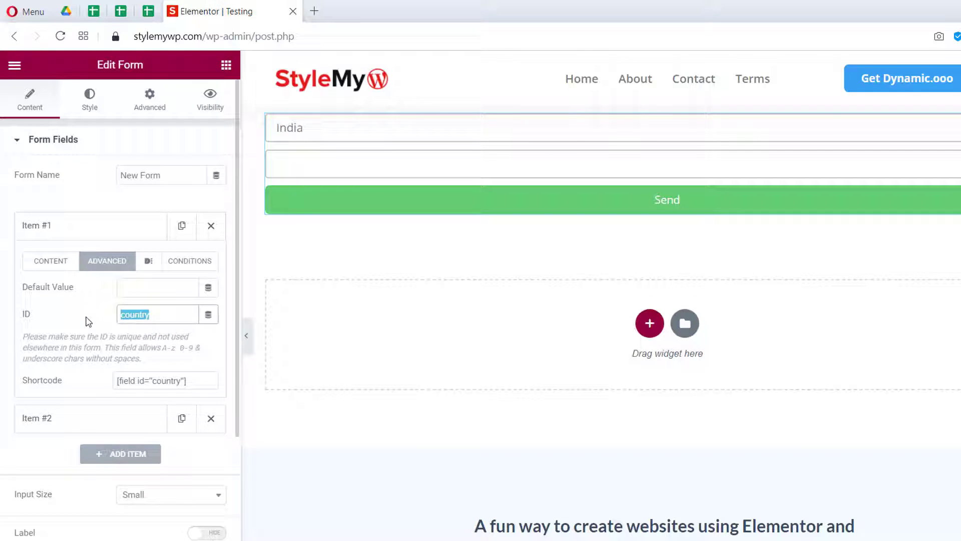
left_click(95, 224)
left_click(93, 269)
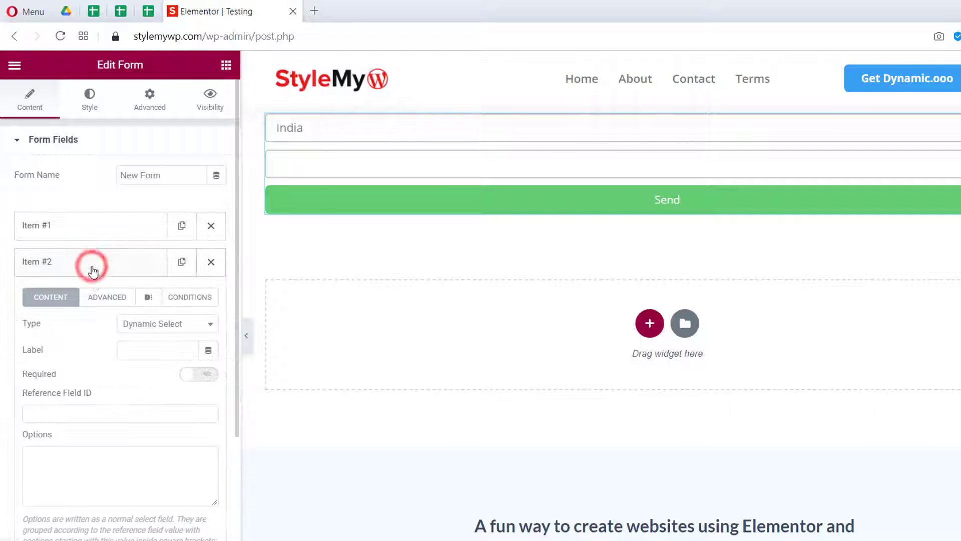
left_click(80, 410)
key("ctrl+v")
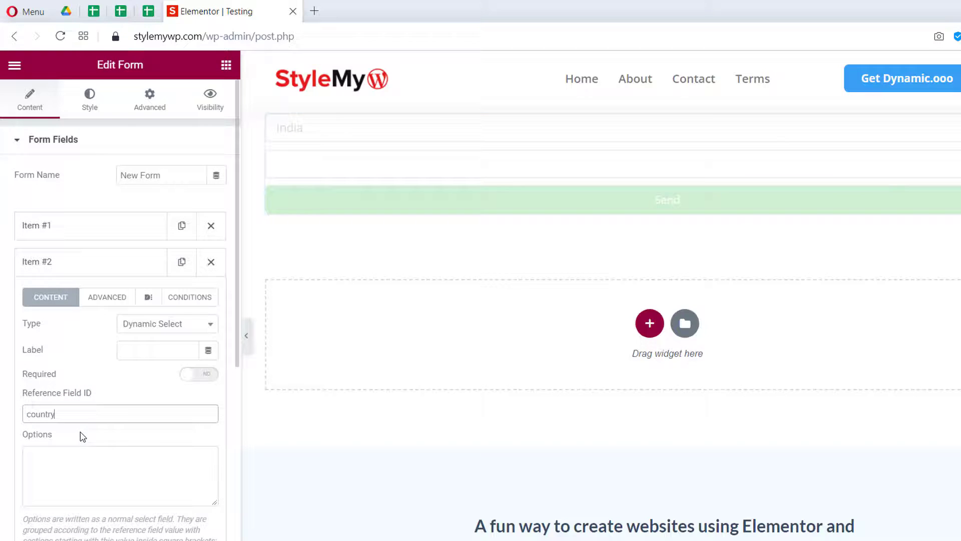
left_click(79, 460)
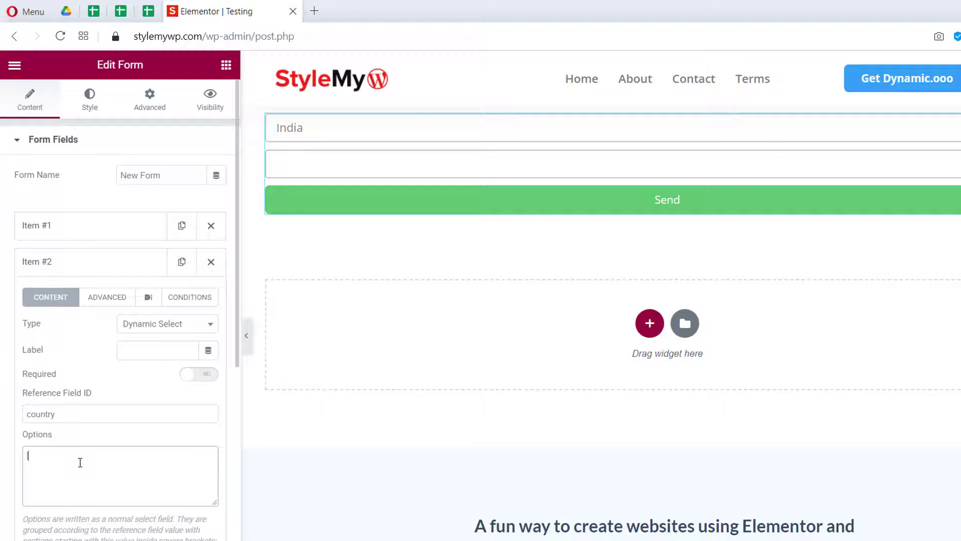
Type the [India] group with Punjab, Haryana and UP in the Dynamic Select options
type("[")
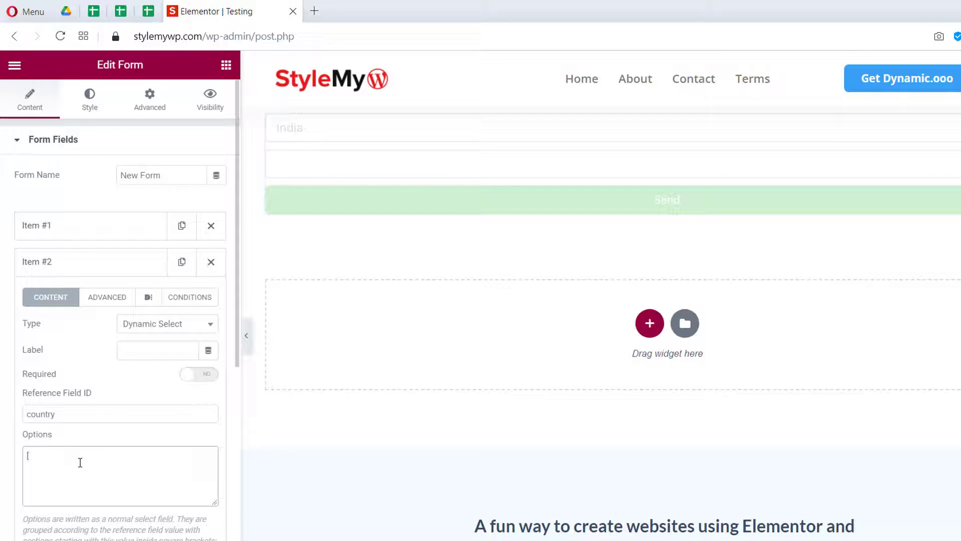
type("India]")
key("Return")
type("ab ")
type("Ha")
type("ryana UP")
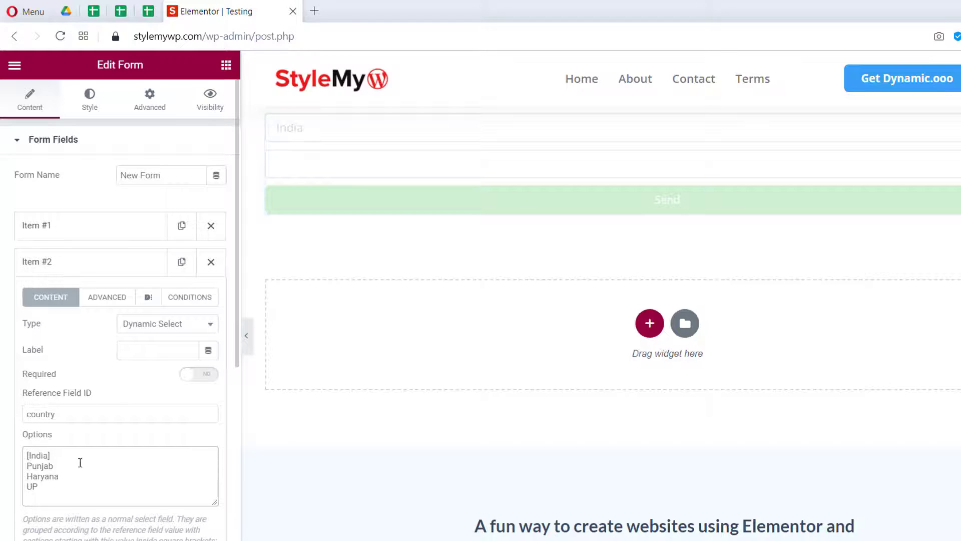
key("Return")
Add the [Italy] group with Rome and Venice below it
type("[Italy")
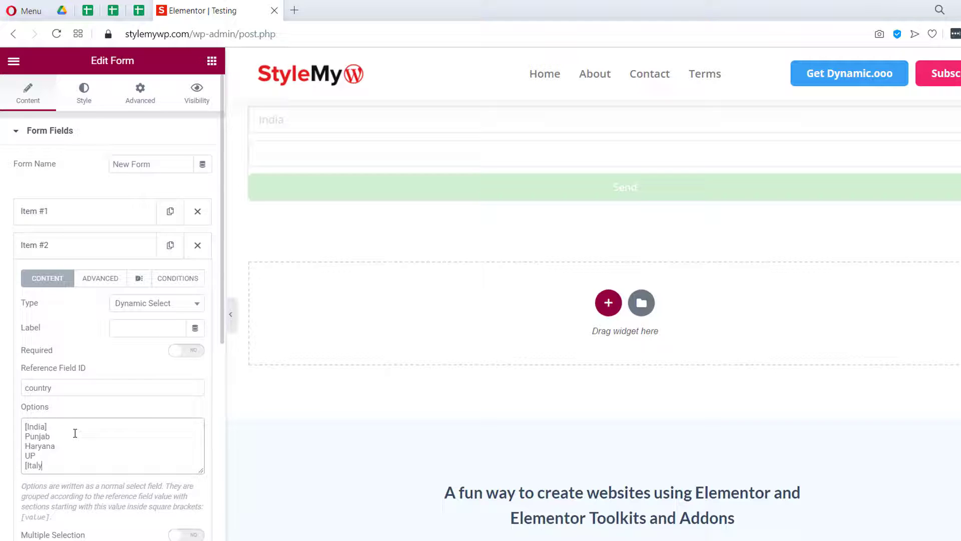
type("]")
key("Return")
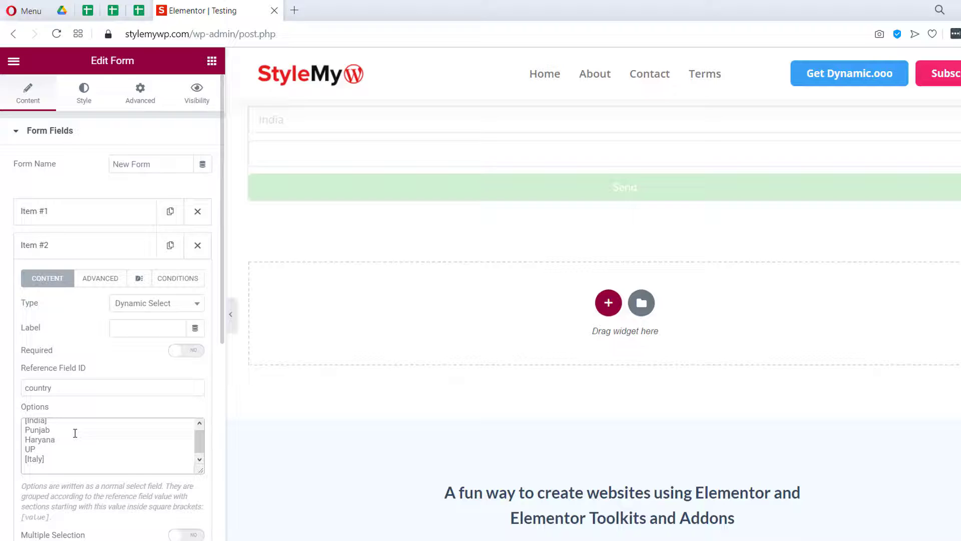
type("Rome")
key("Return")
type("Ve")
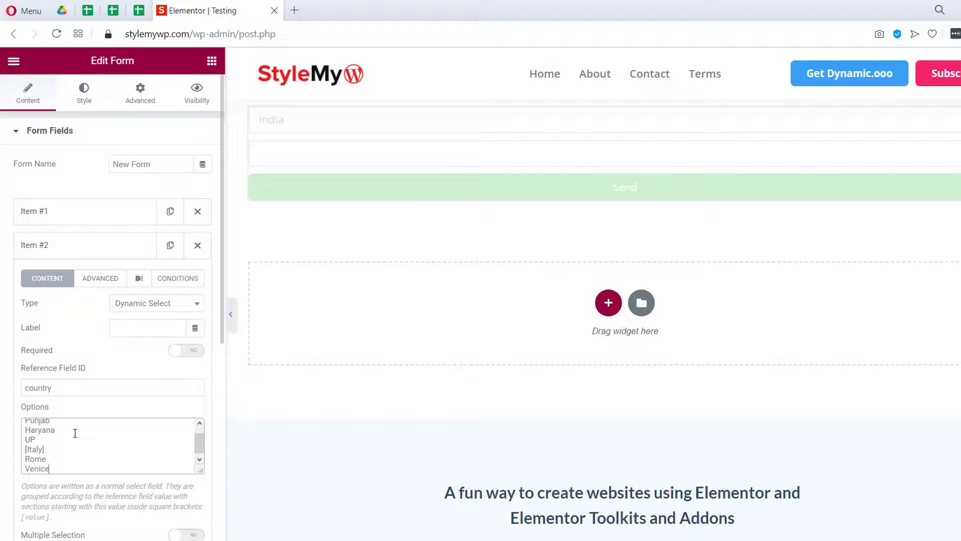
type("nice")
key("Return")
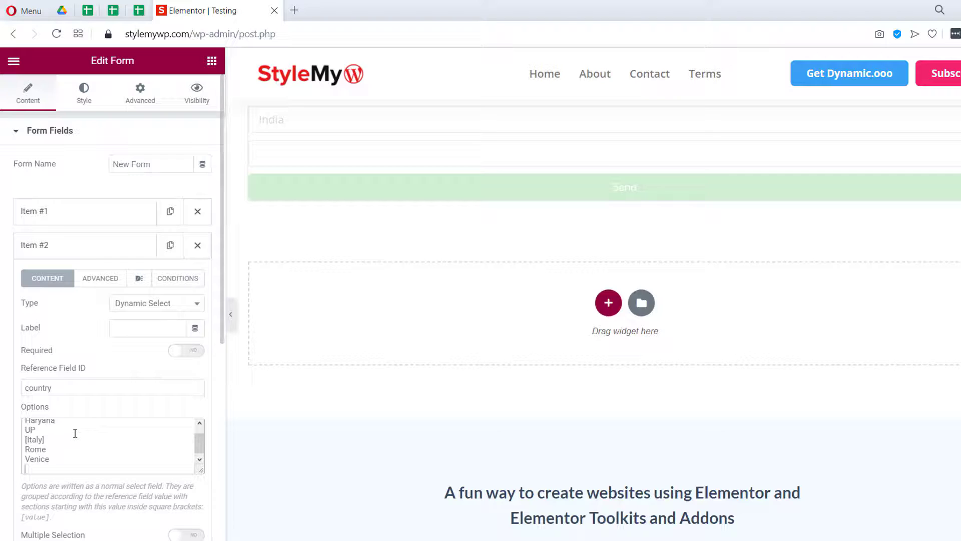
Add the [Australia] group with Melbourne and Sydney
type("[Australi")
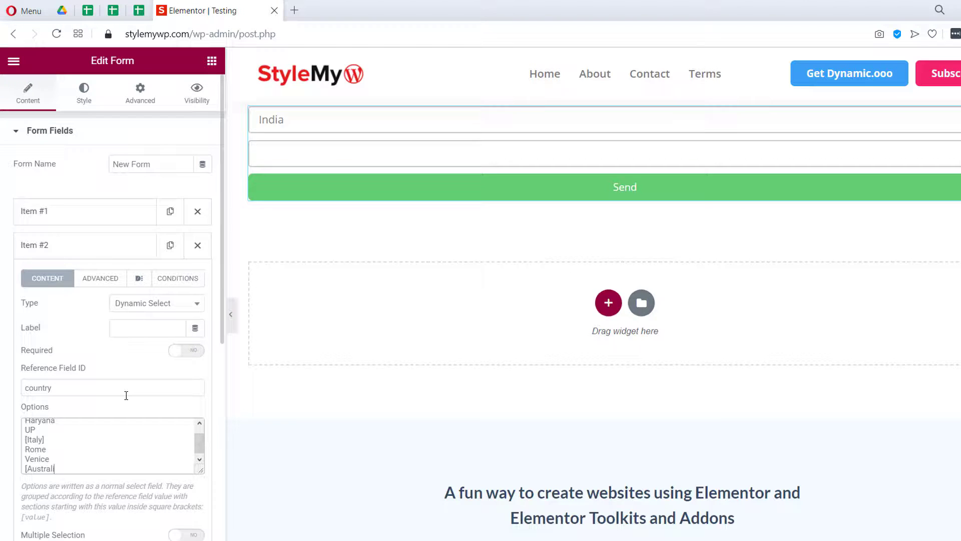
type("a]")
key("Return")
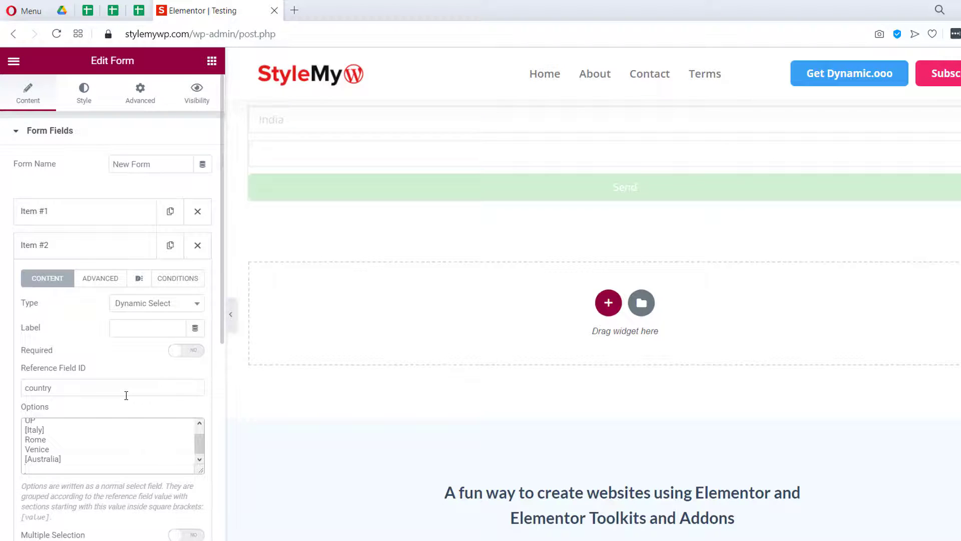
type("Melbourne")
key("Return")
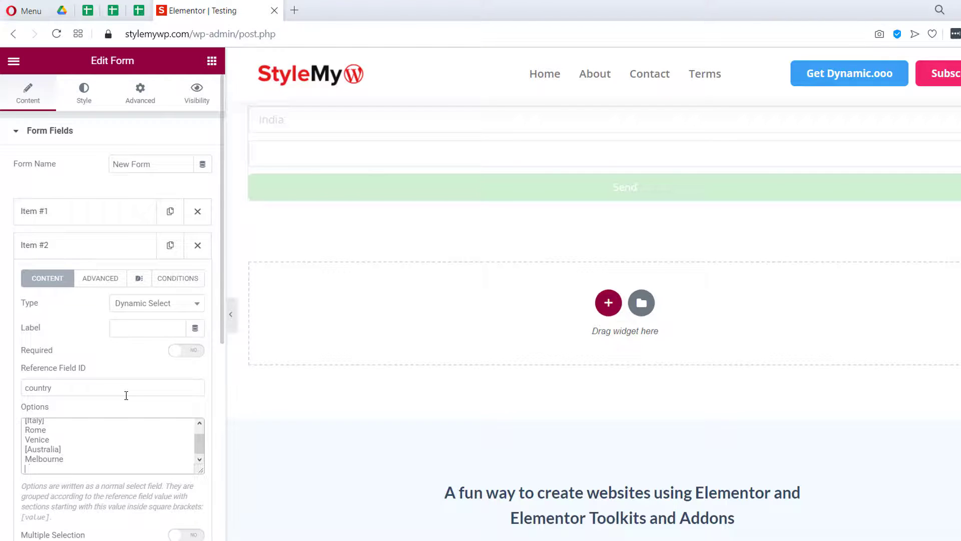
type("Sydney")
Review the country field's India, Italy and Australia options in Item #1
left_click_drag(65, 464, 6, 408)
left_click(92, 440)
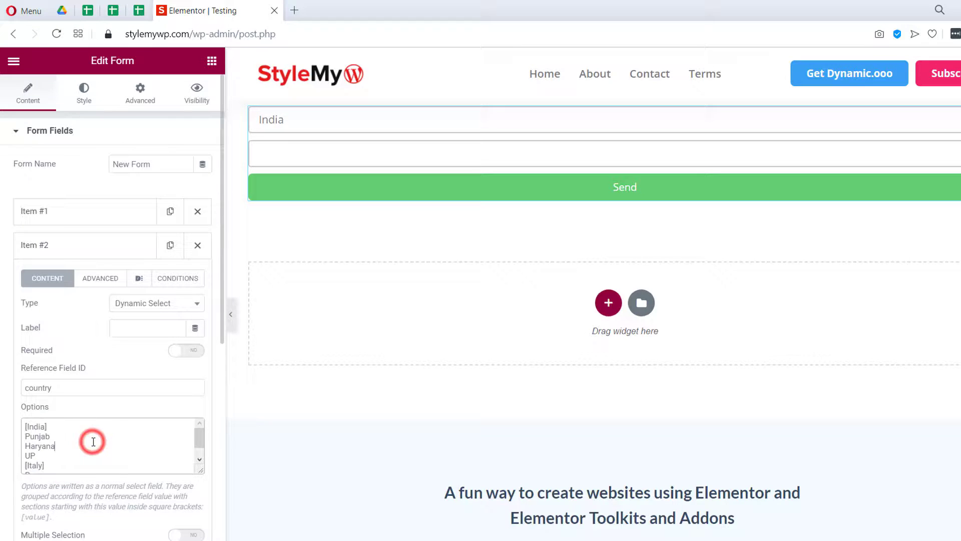
left_click(46, 140)
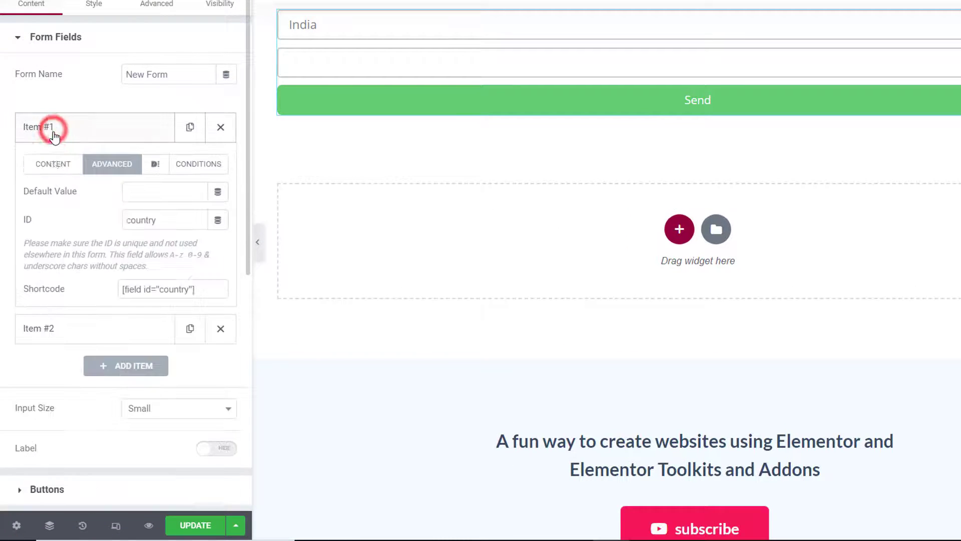
left_click(54, 165)
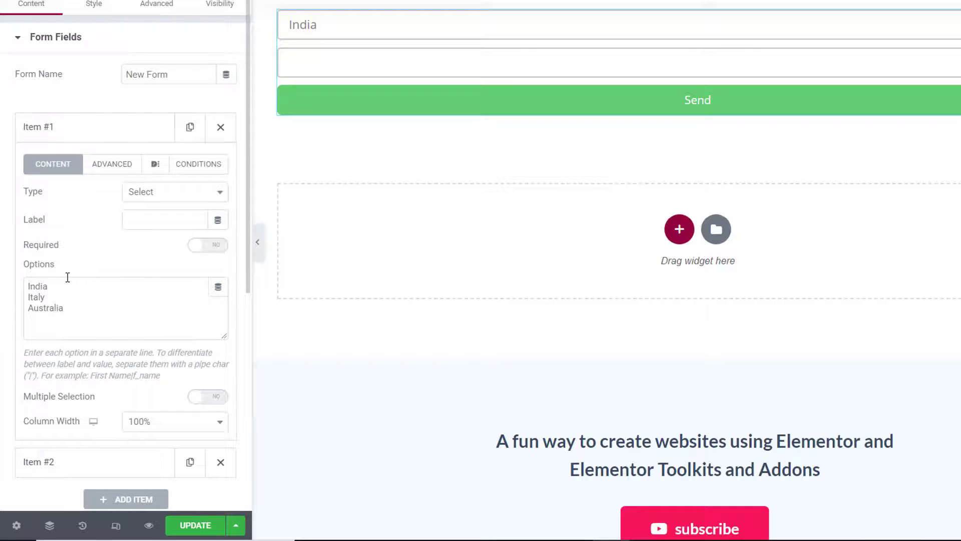
left_click(101, 133)
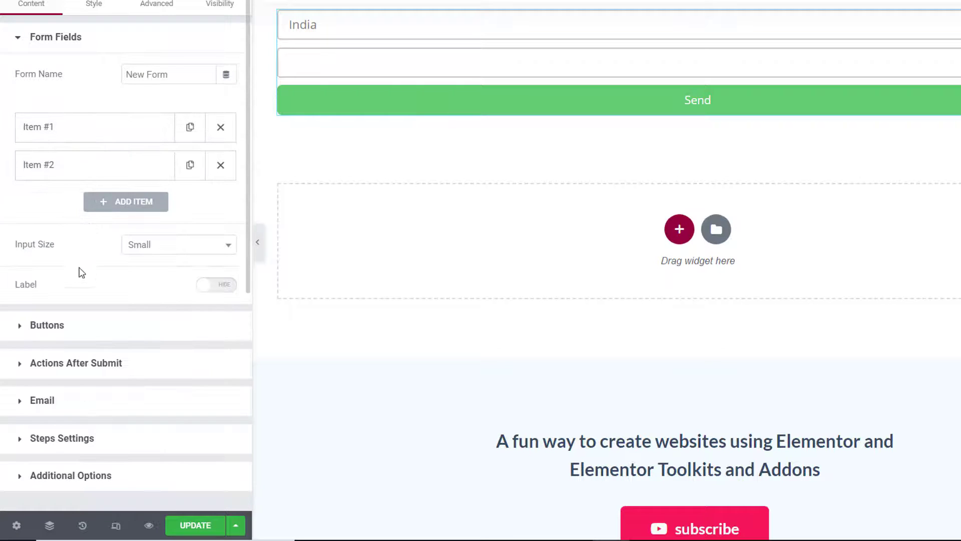
Expand Item #2, review the [India] states, and test the empty state dropdown in the preview
left_click(73, 168)
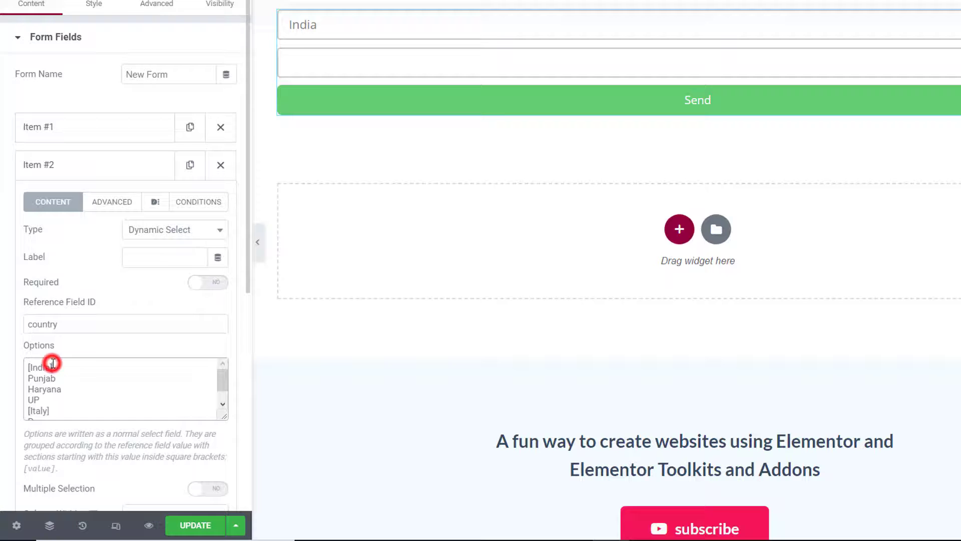
left_click_drag(52, 364, 27, 364)
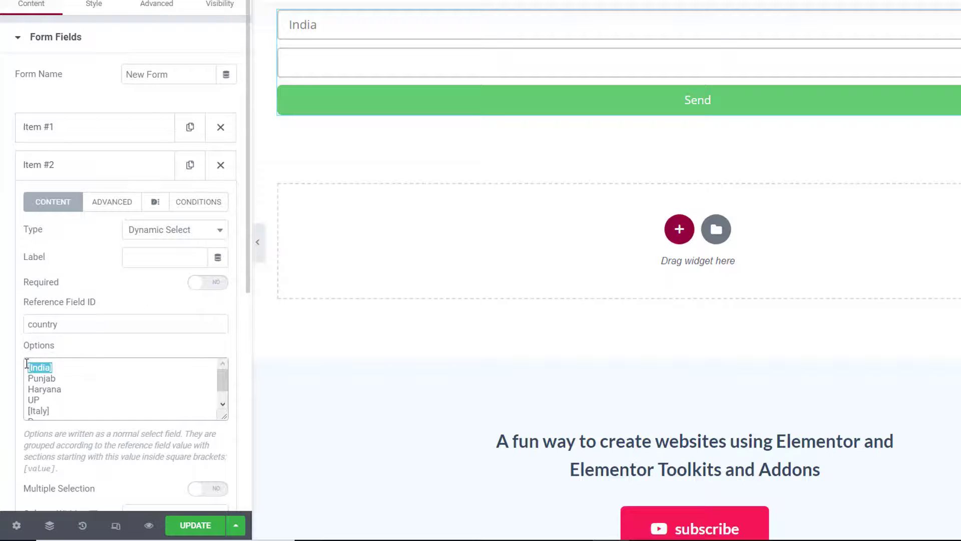
left_click(54, 369)
left_click_drag(46, 399, 48, 388)
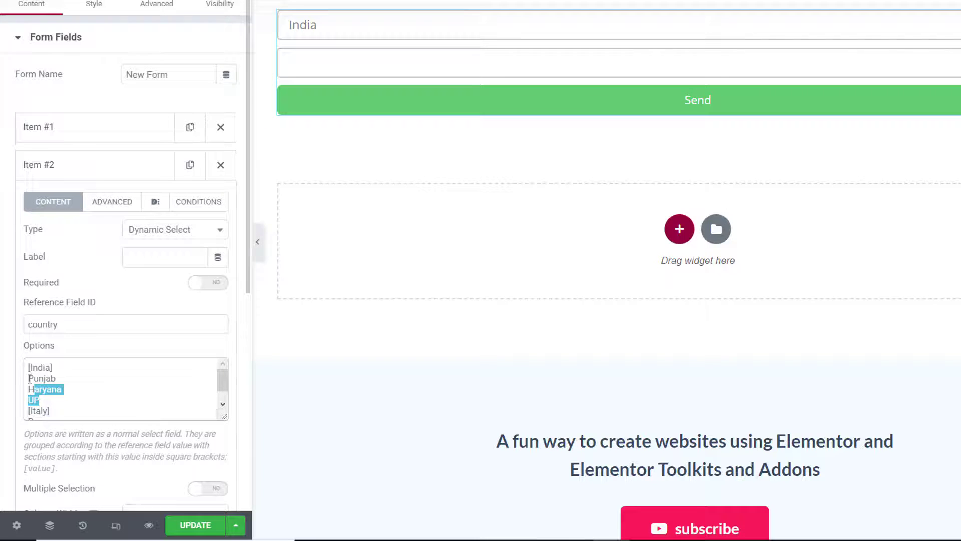
left_click(300, 69)
left_click(301, 69)
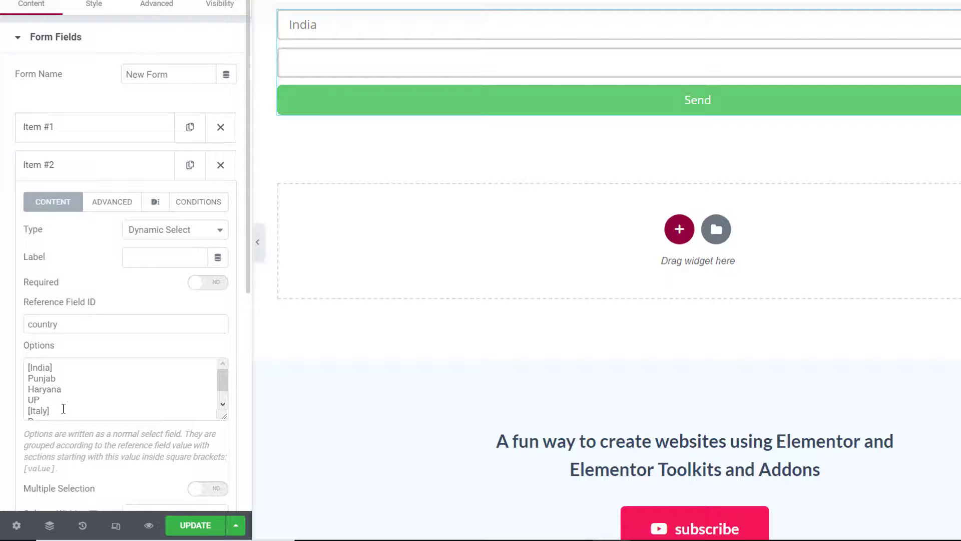
Drag the Options box taller so the Italy and Australia entries show
left_click(221, 392)
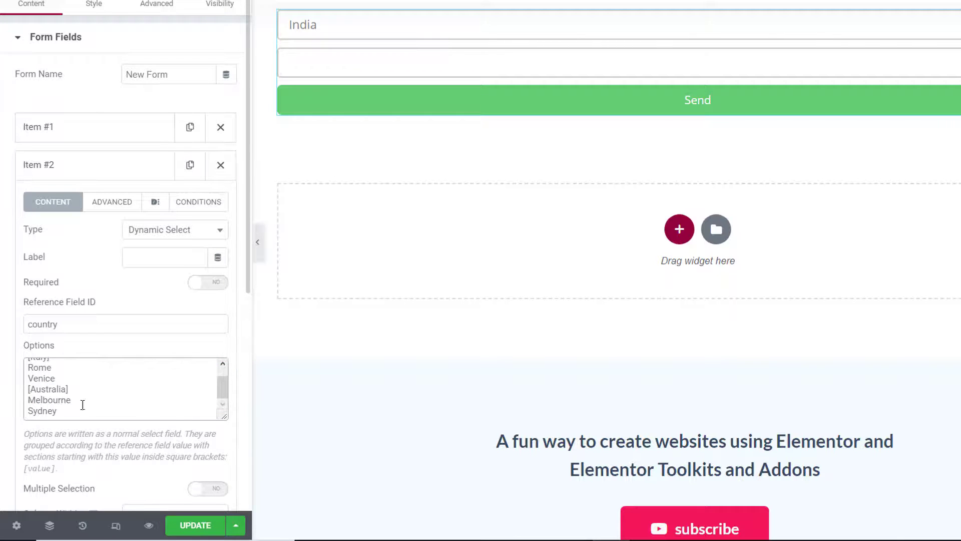
left_click_drag(224, 415, 222, 464)
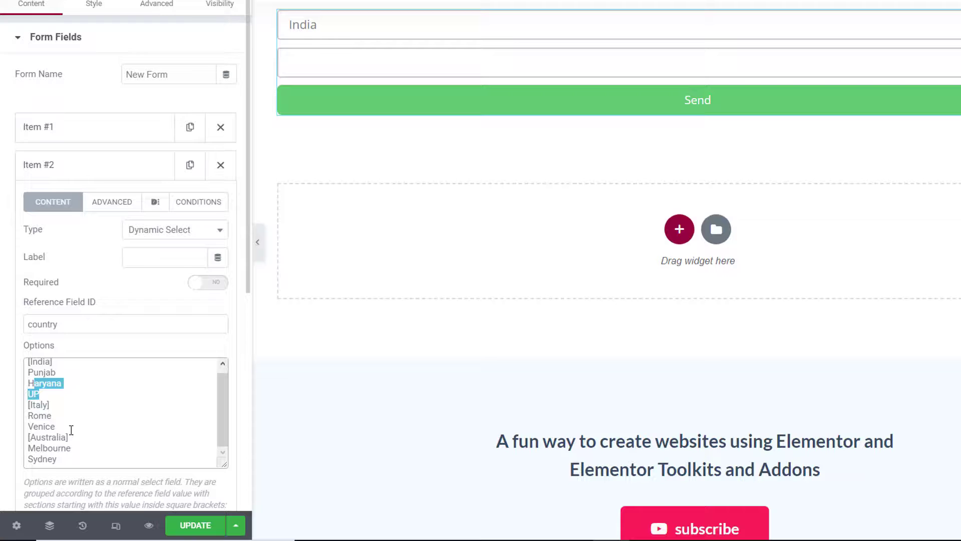
left_click_drag(58, 426, 32, 415)
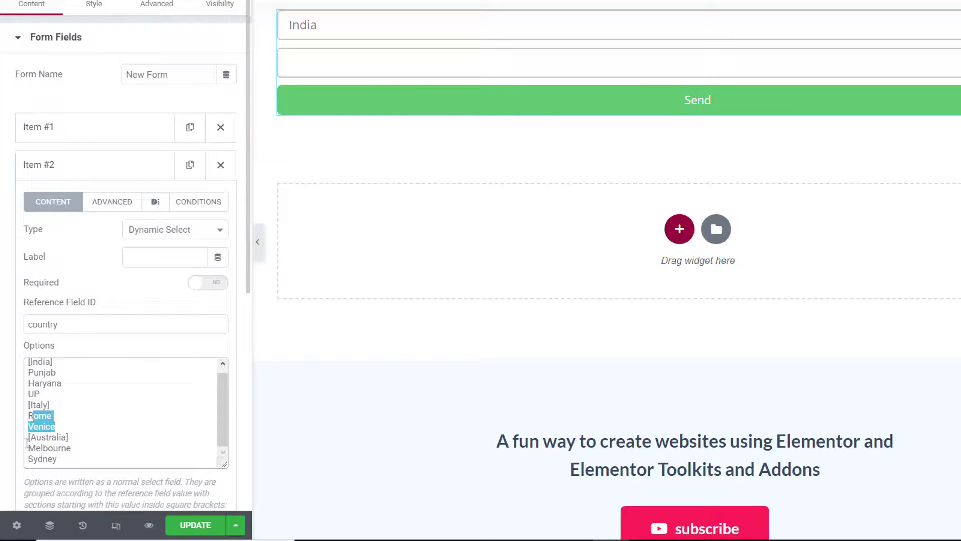
left_click_drag(61, 460, 26, 451)
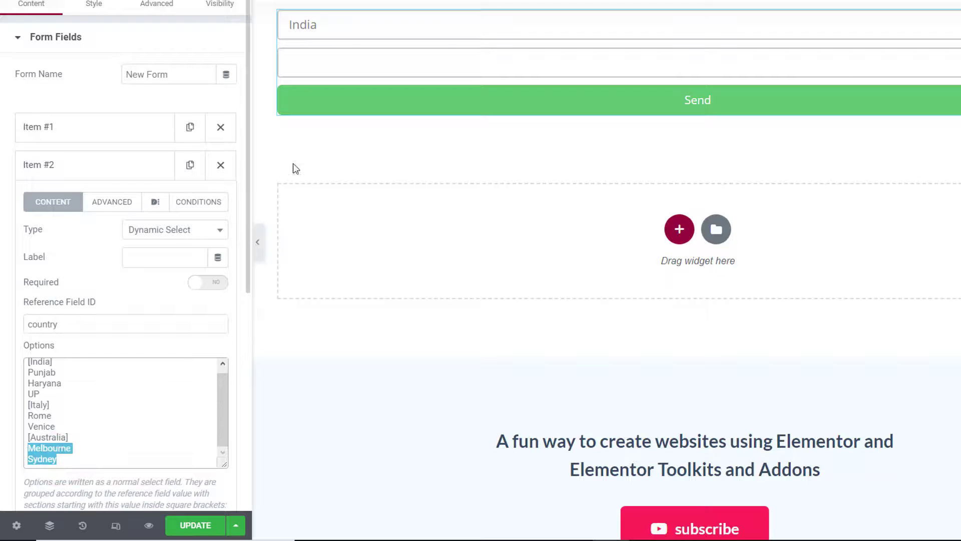
scroll(175, 285, "down", 9)
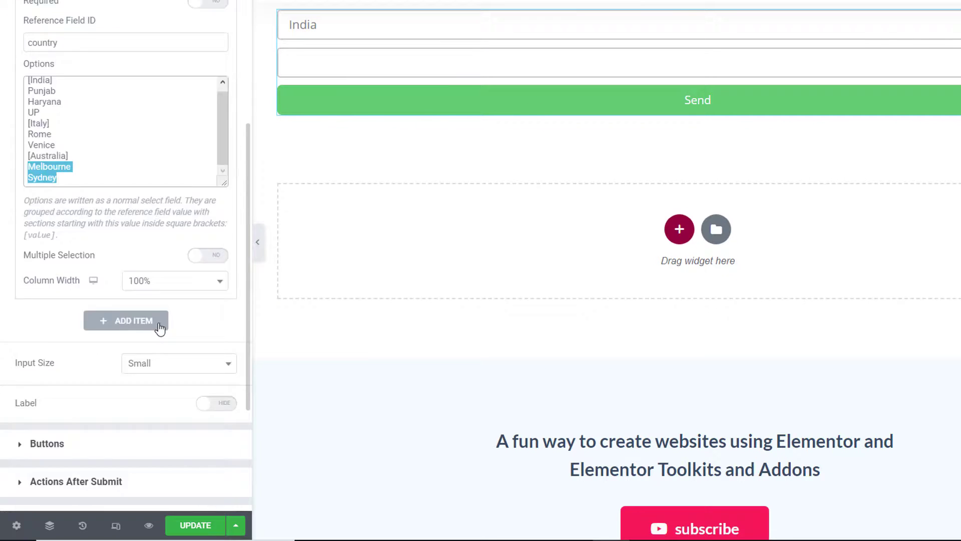
Update the page and check the states offered for India on the live page
left_click(193, 526)
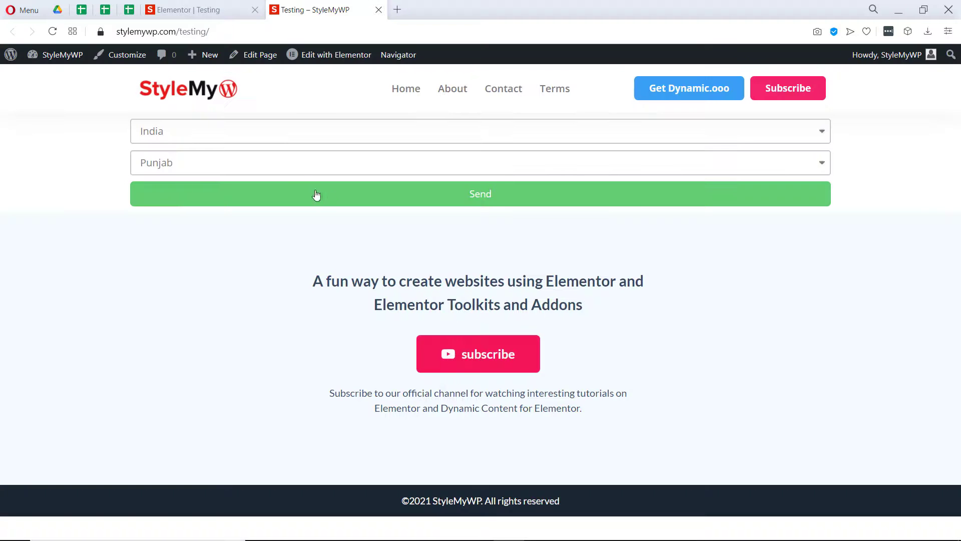
left_click(281, 137)
left_click(281, 137)
left_click(251, 165)
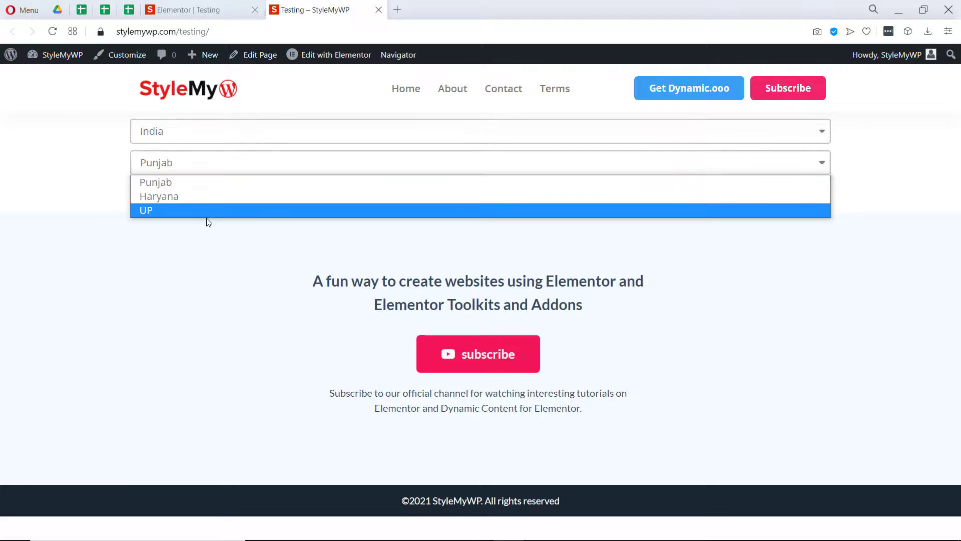
Switch the country to Italy, then Australia, confirming each shows its own states
left_click(234, 138)
left_click(212, 161)
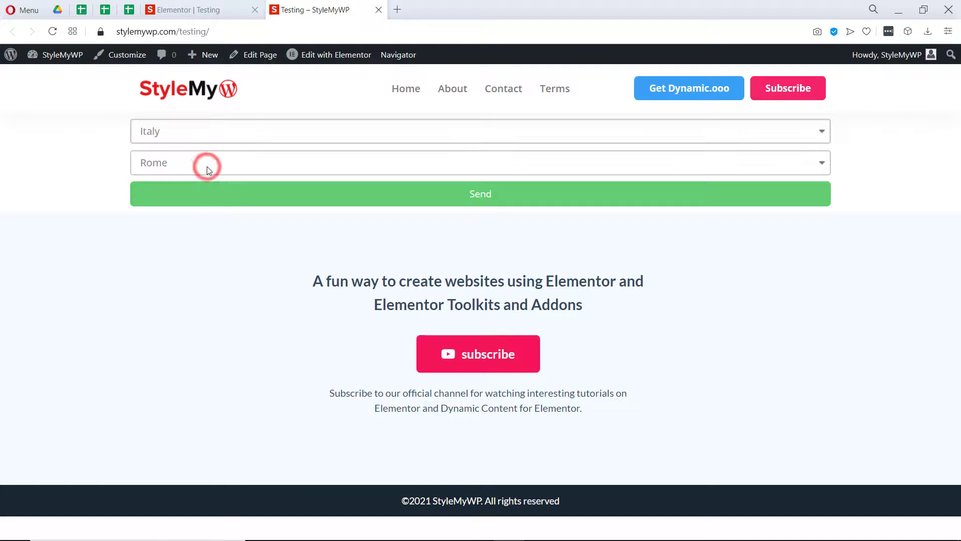
left_click(206, 166)
left_click(223, 139)
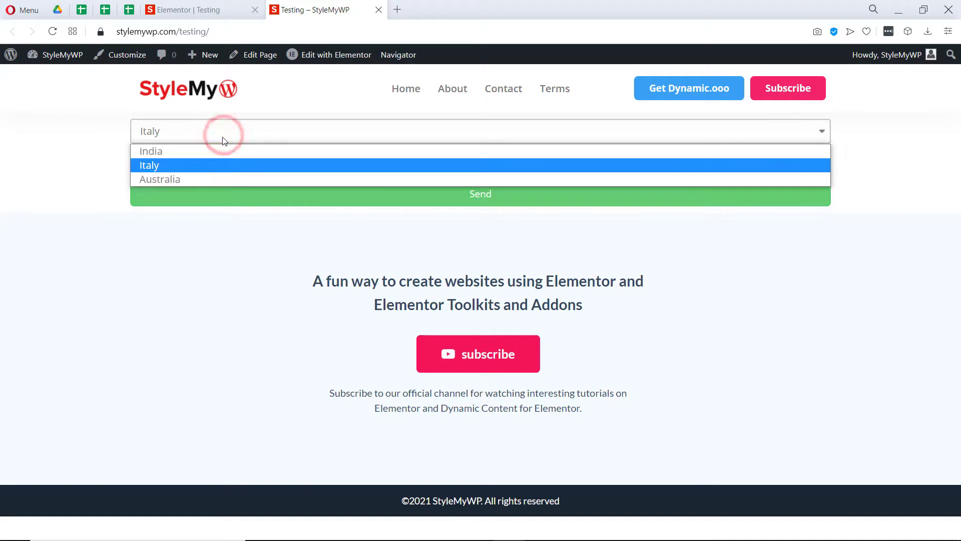
left_click(209, 180)
left_click(234, 162)
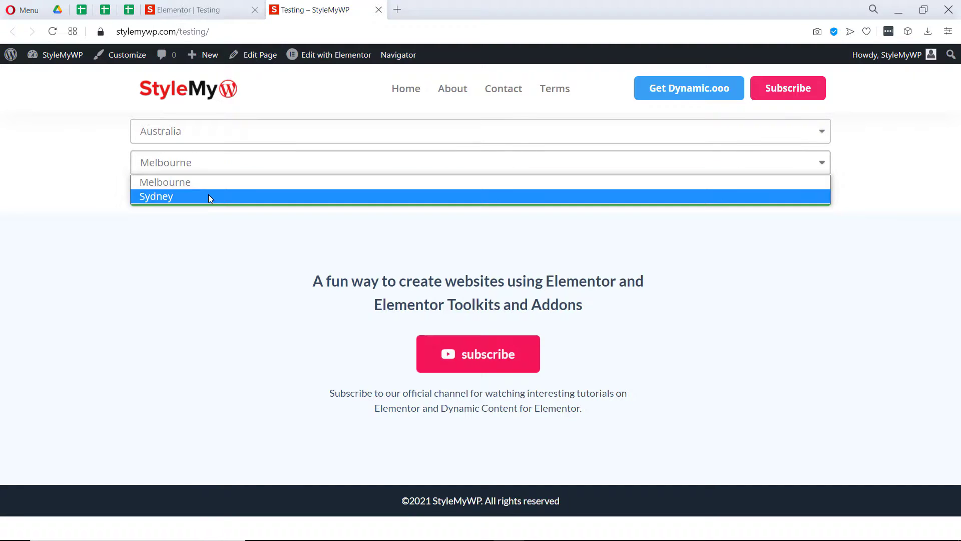
left_click(106, 158)
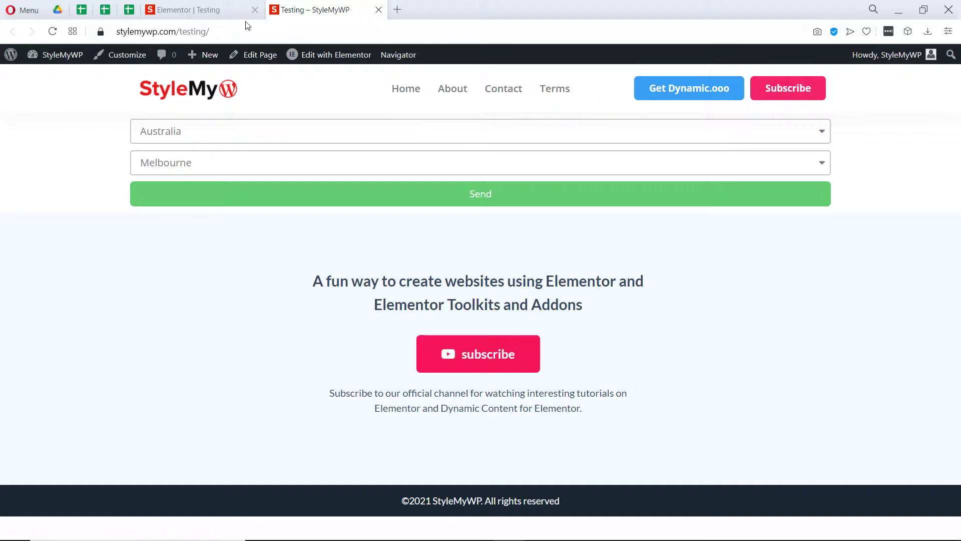
left_click(235, 10)
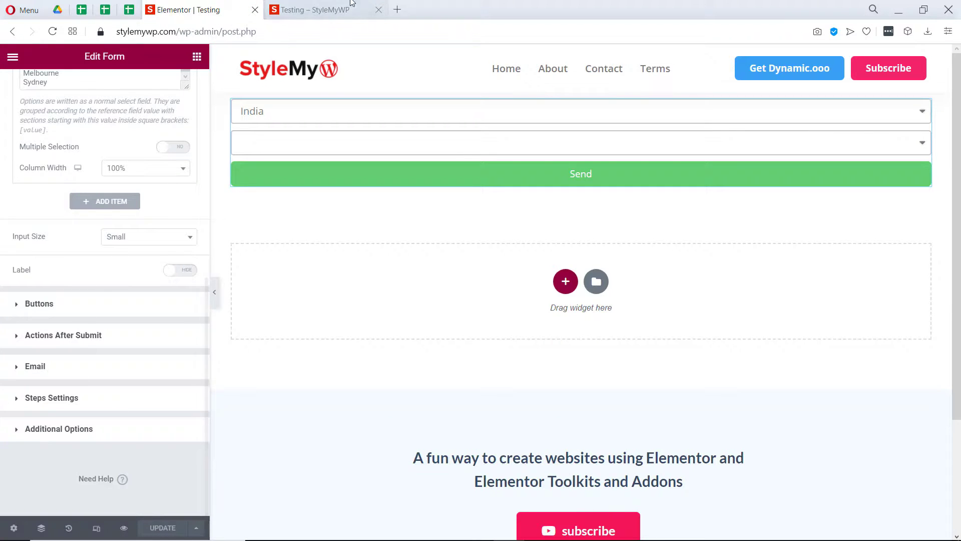
left_click(363, 10)
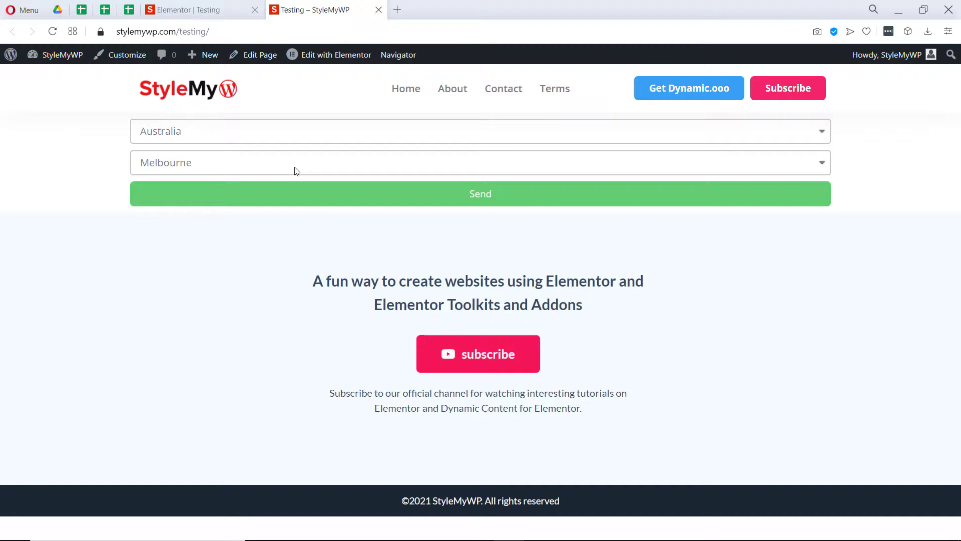